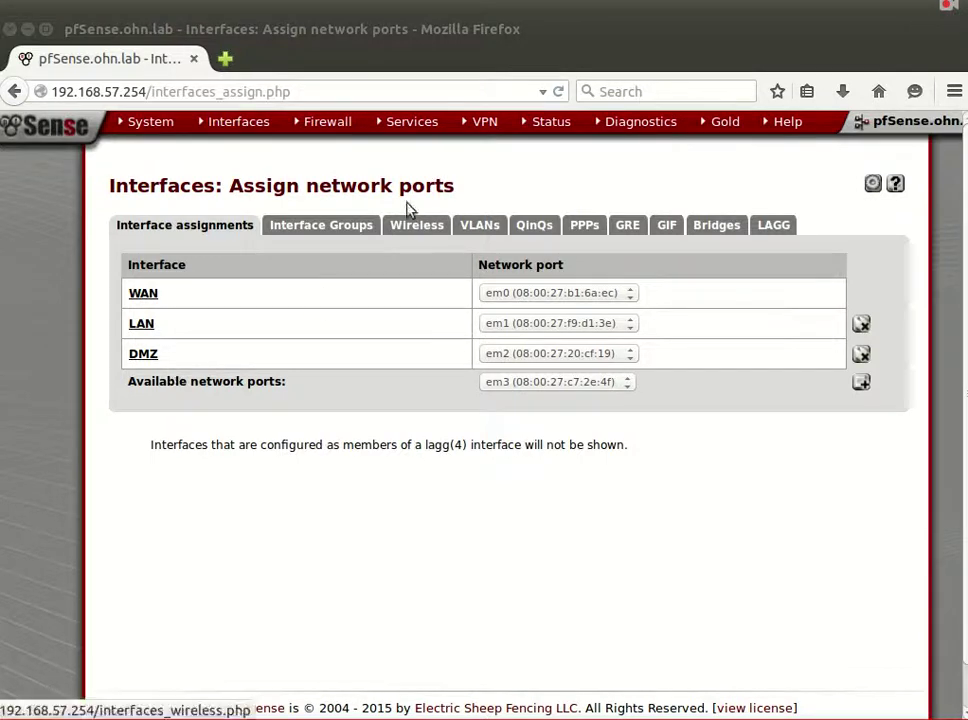
Delete the NAT port forward for MS RDP port 3389 on the WAN interface
{"action": "mouse_move", "coordinate": [580, 130]}
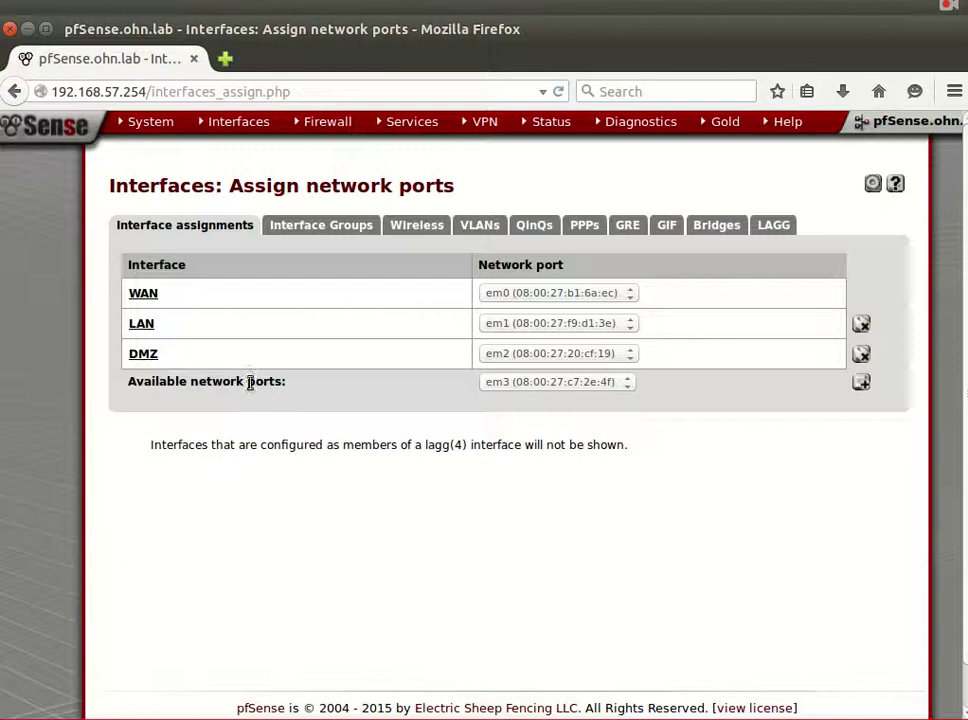
{"action": "mouse_move", "coordinate": [327, 121]}
{"action": "left_click", "coordinate": [357, 195]}
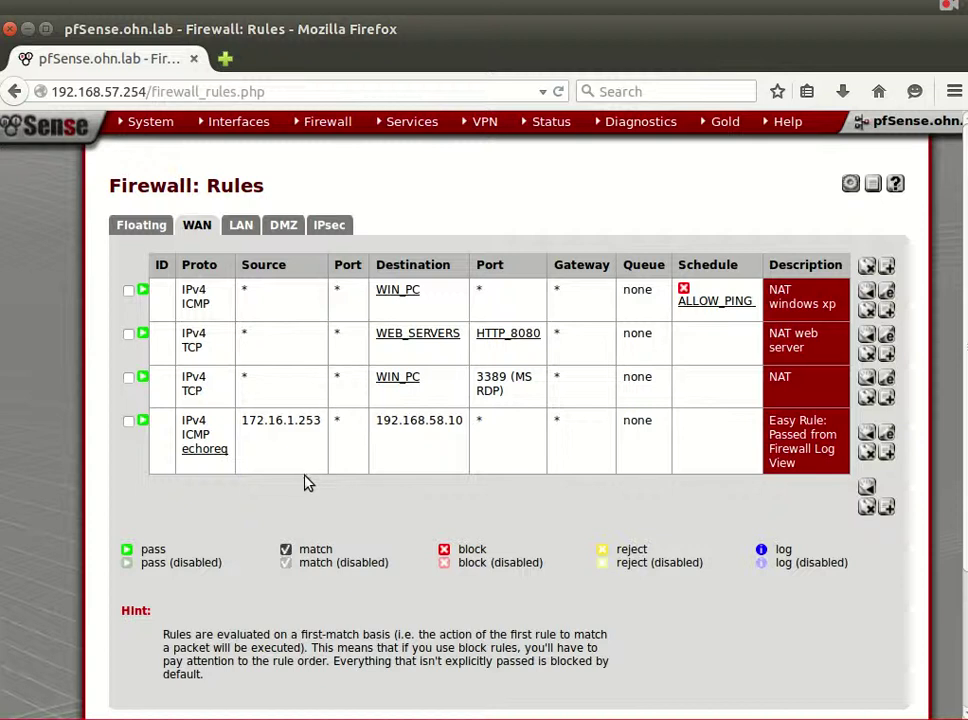
{"action": "mouse_move", "coordinate": [333, 125]}
{"action": "left_click", "coordinate": [312, 165]}
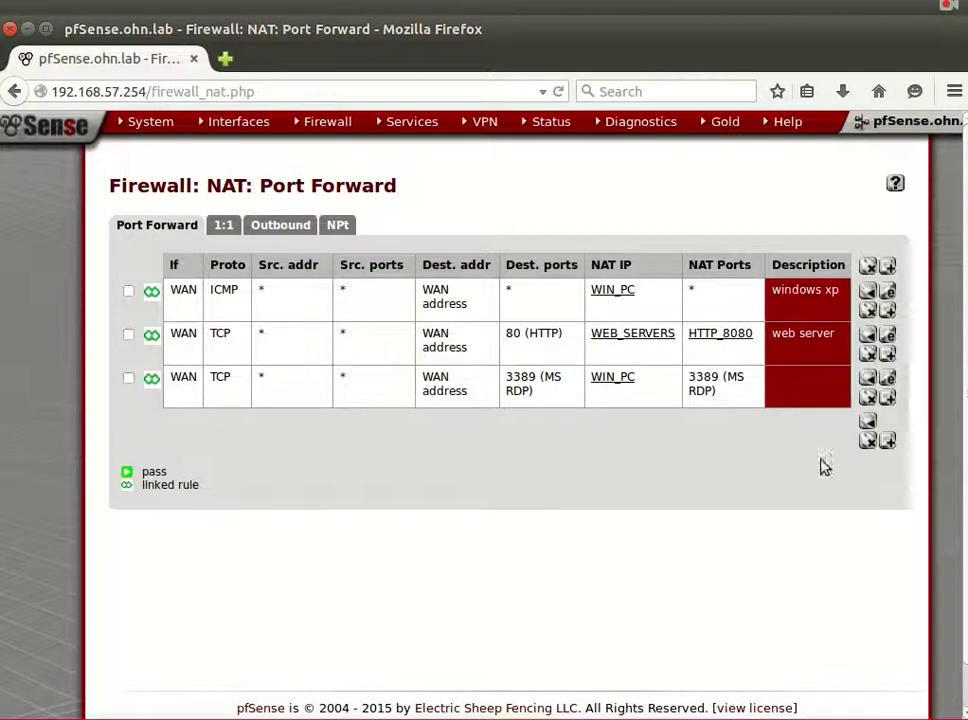
{"action": "left_click", "coordinate": [869, 398]}
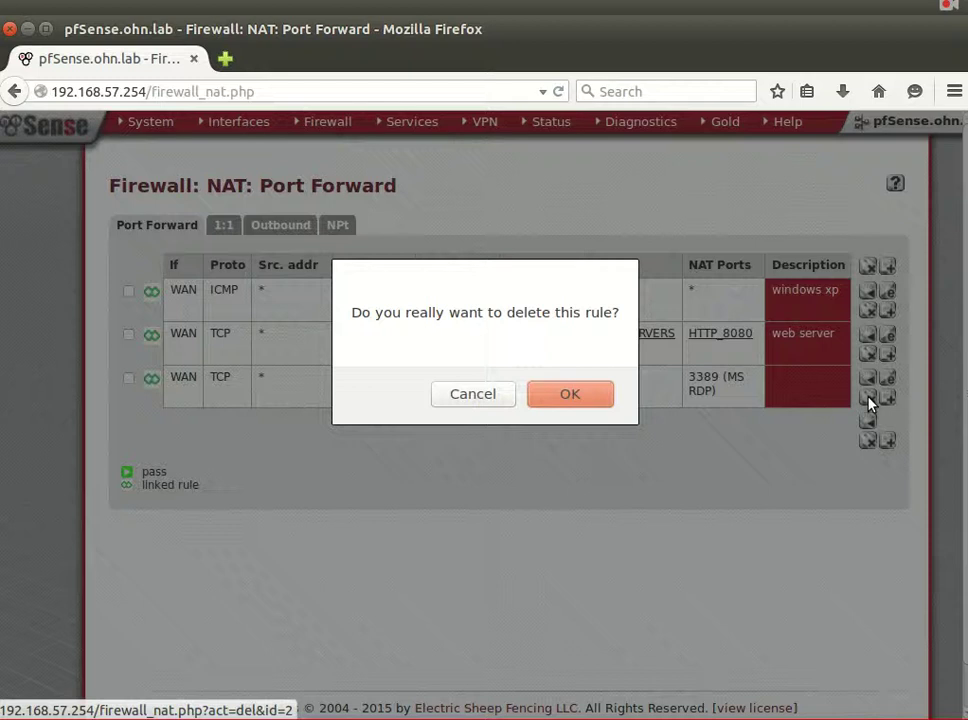
{"action": "left_click", "coordinate": [552, 402]}
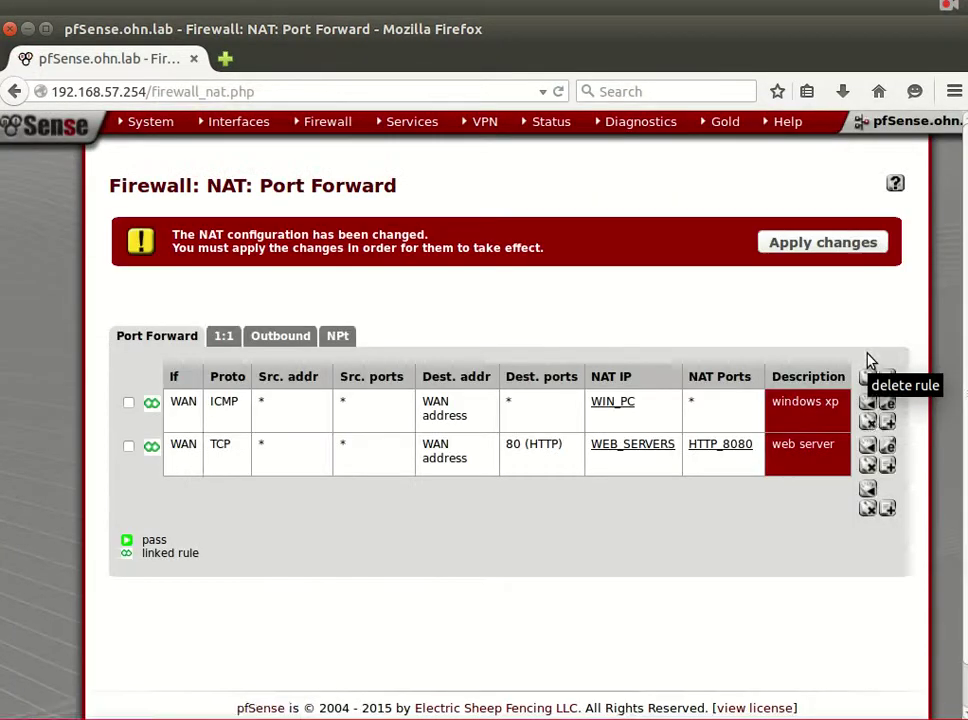
Delete the windows xp and web server port forwards and apply the NAT changes
{"action": "left_click", "coordinate": [869, 421]}
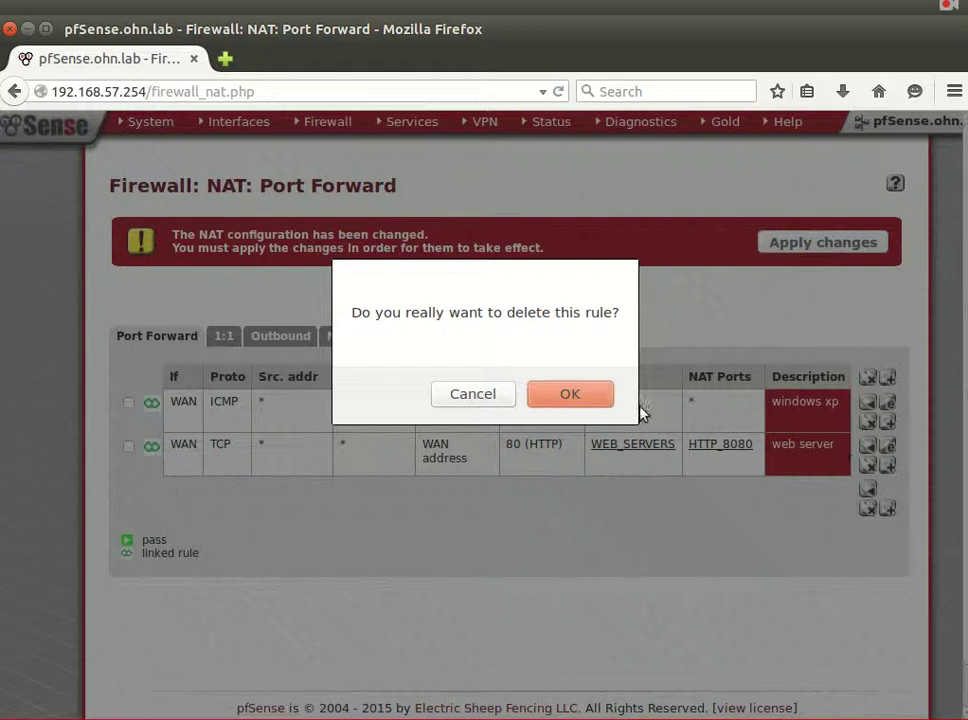
{"action": "left_click", "coordinate": [597, 403]}
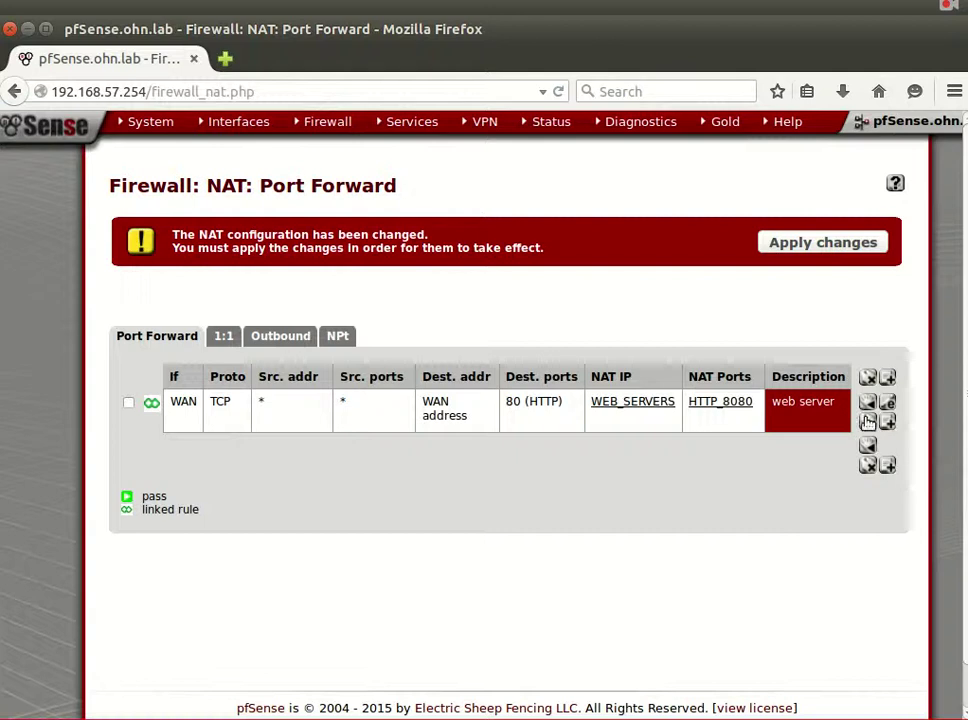
{"action": "left_click", "coordinate": [868, 421]}
{"action": "left_click", "coordinate": [568, 395]}
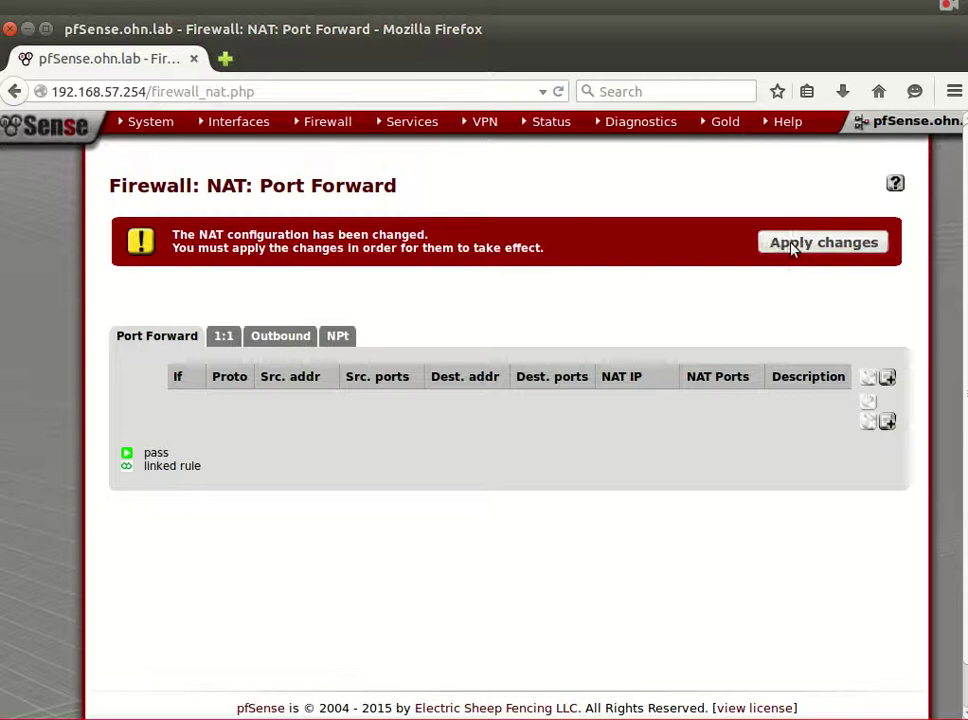
{"action": "left_click", "coordinate": [789, 246]}
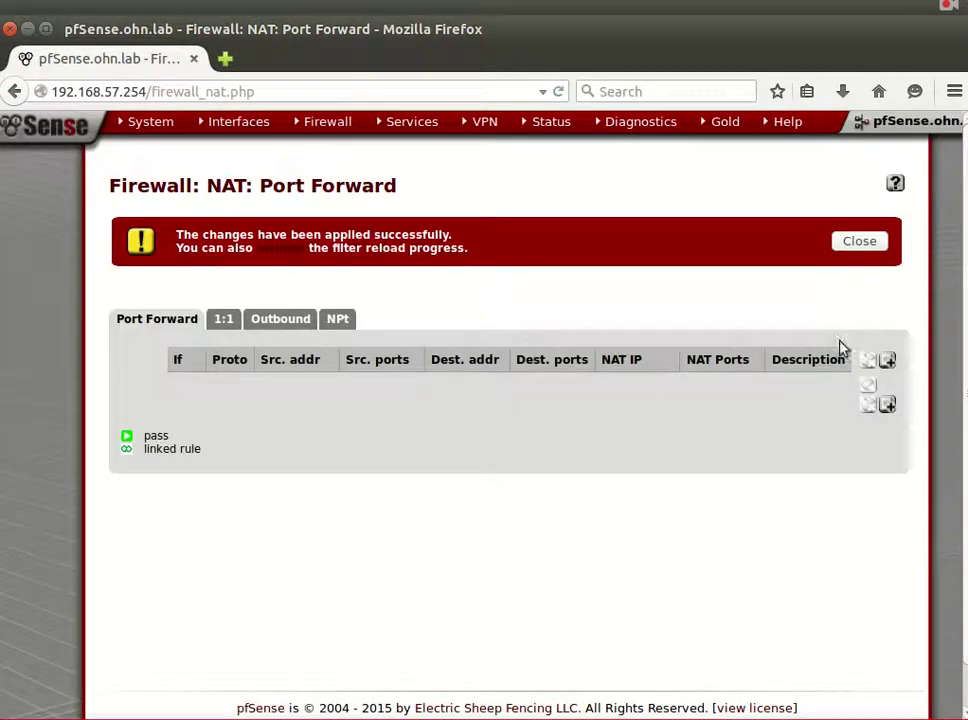
{"action": "left_click", "coordinate": [868, 243]}
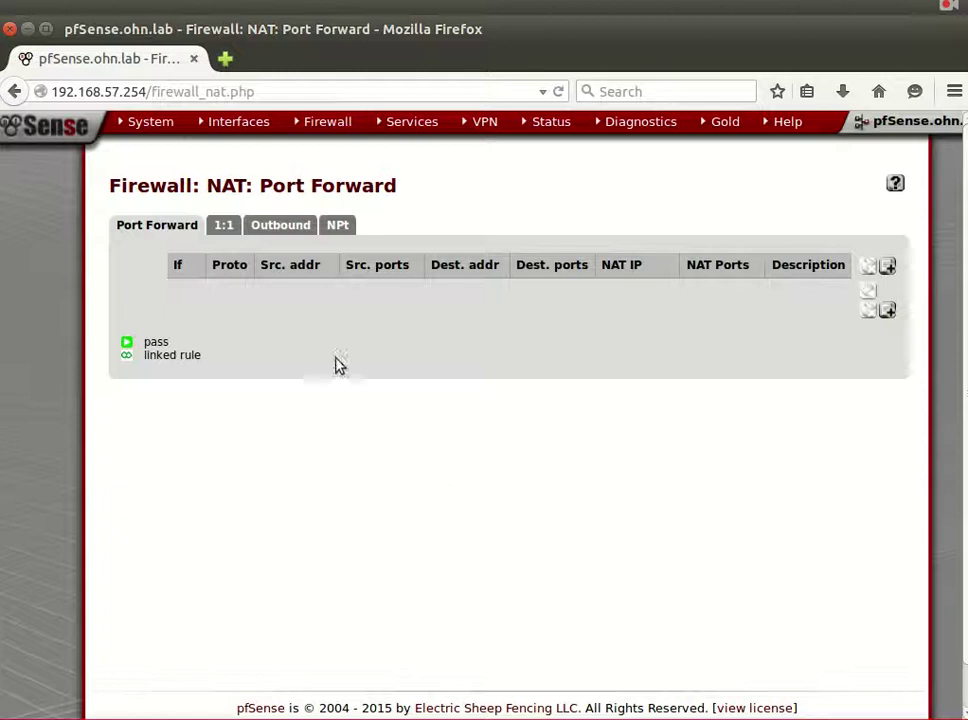
Review the 1:1 NAT entries and the automatic outbound NAT rules, checking their source networks and destination ports
{"action": "left_click", "coordinate": [229, 226]}
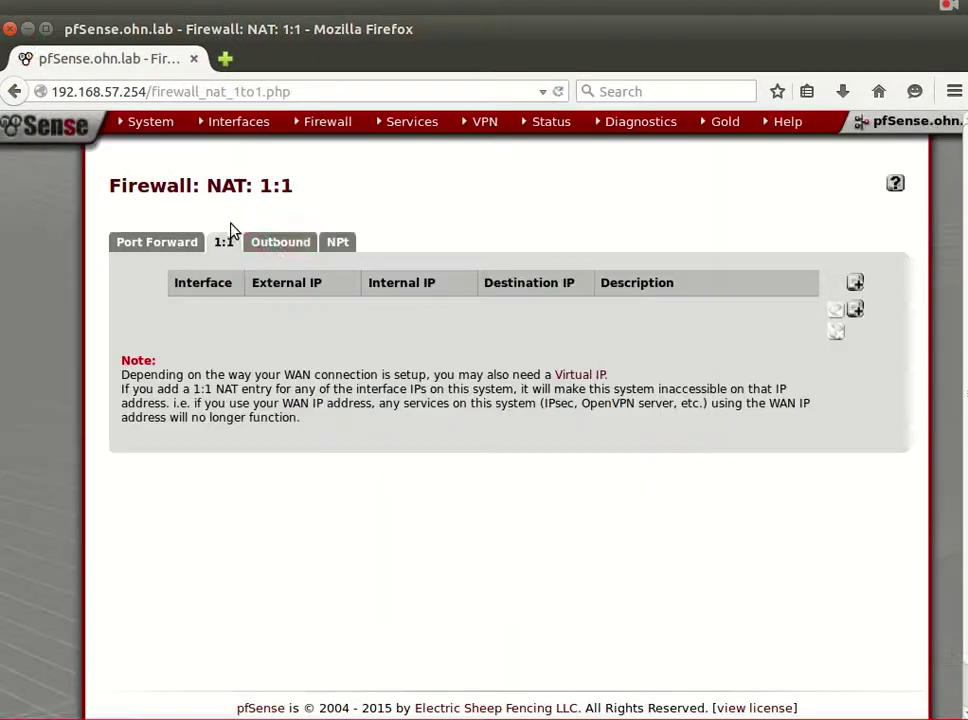
{"action": "left_click", "coordinate": [268, 243]}
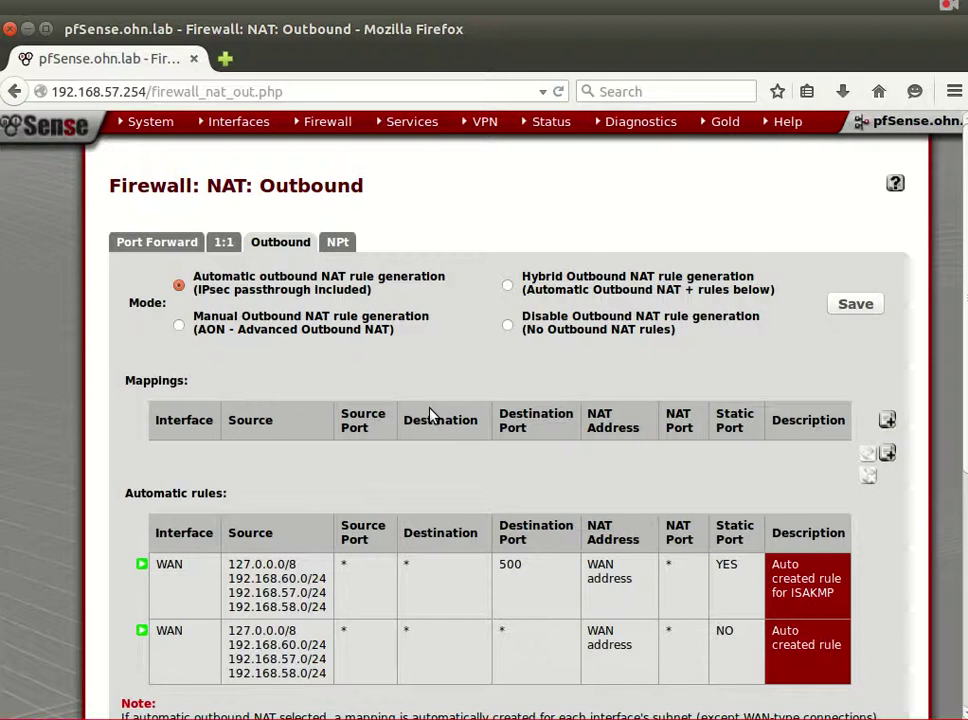
{"action": "scroll", "coordinate": [512, 566], "scroll_direction": "down", "scroll_amount": 5}
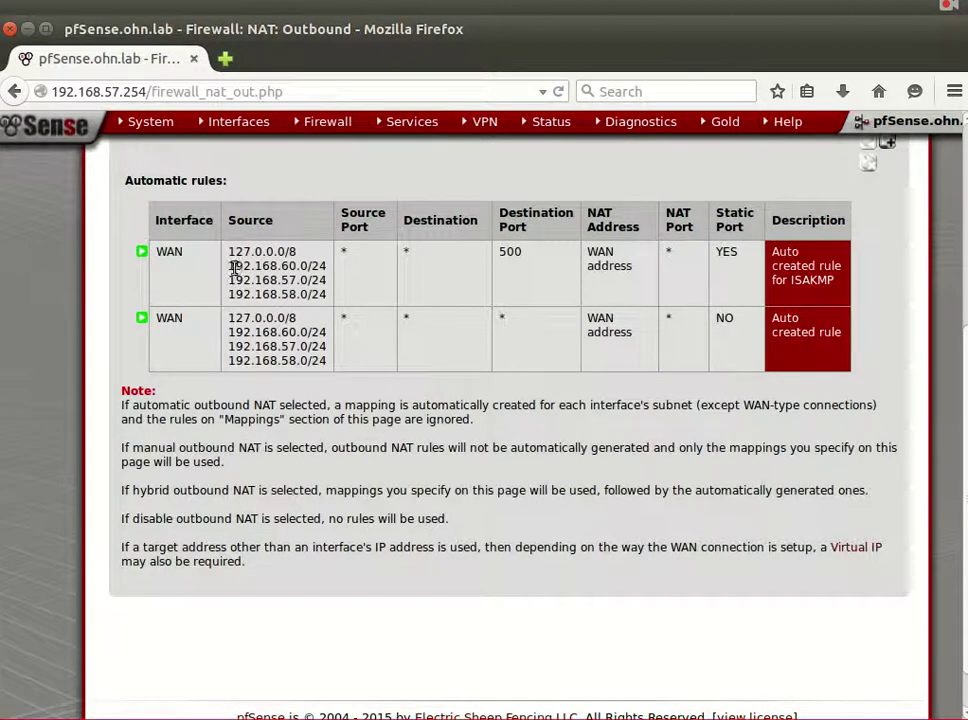
{"action": "left_click_drag", "start_coordinate": [237, 266], "coordinate": [292, 312]}
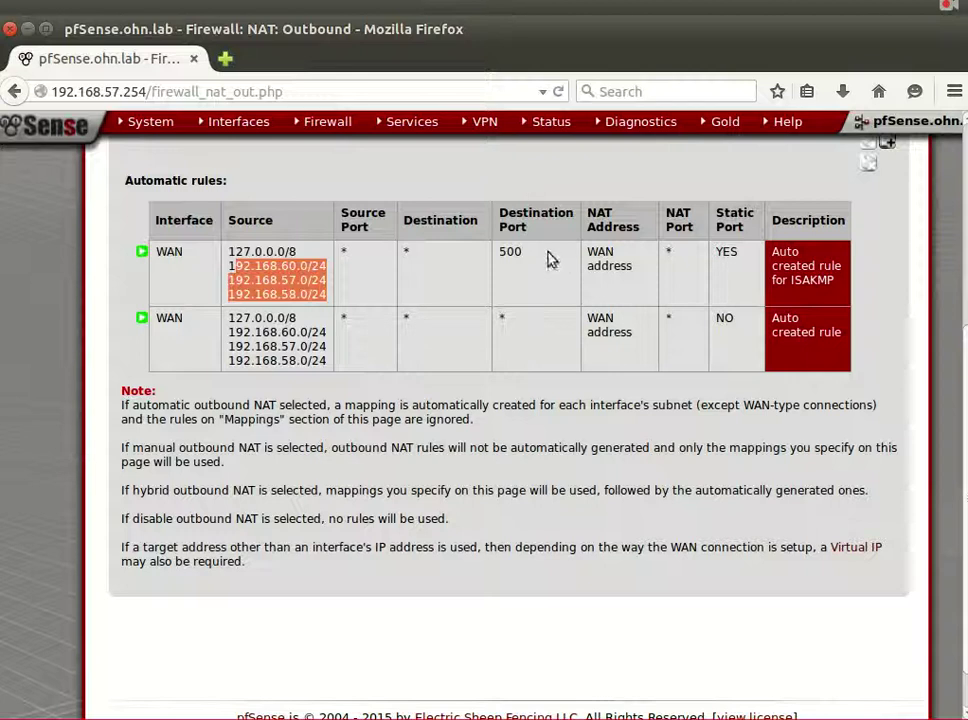
{"action": "double_click", "coordinate": [511, 253]}
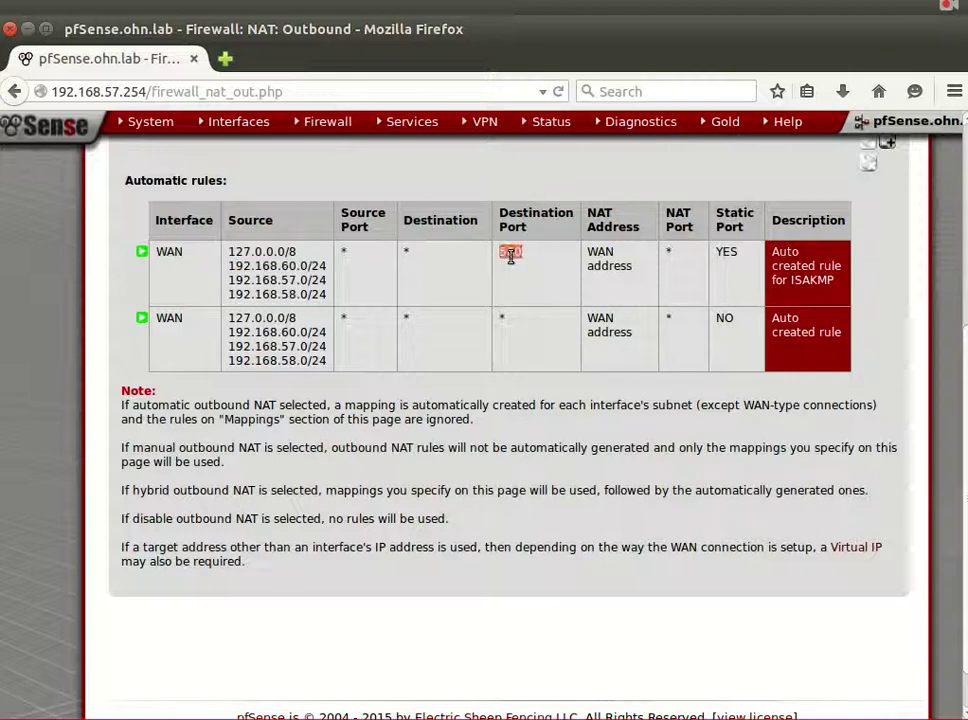
{"action": "left_click", "coordinate": [502, 314]}
{"action": "scroll", "coordinate": [533, 396], "scroll_direction": "up", "scroll_amount": 5}
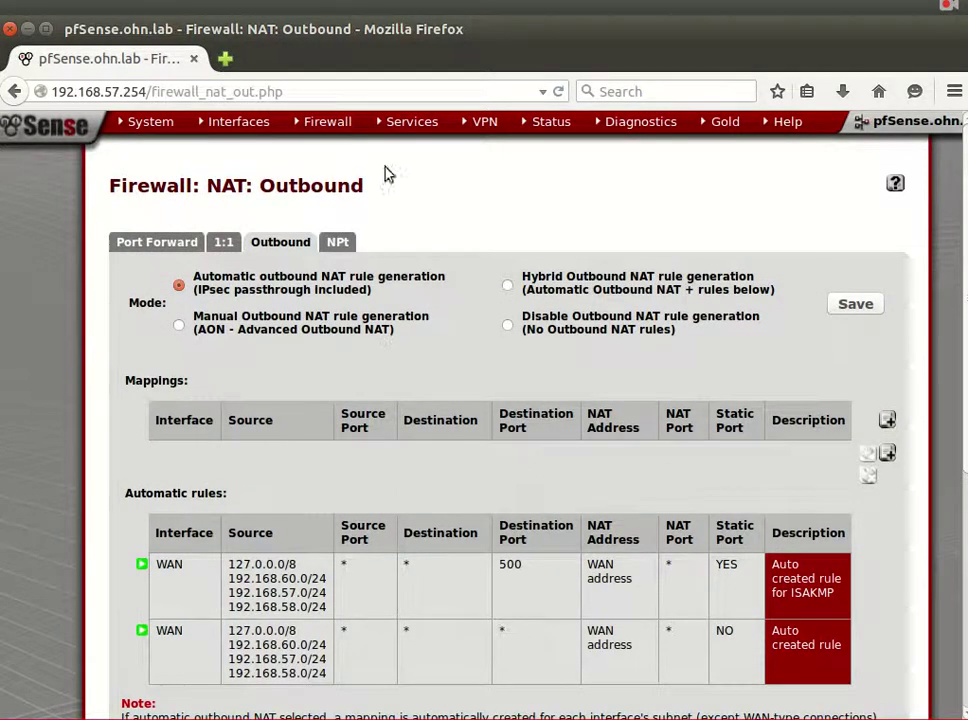
Delete the ICMP echo request pass rule from the WAN firewall rules and apply the changes
{"action": "mouse_move", "coordinate": [330, 126]}
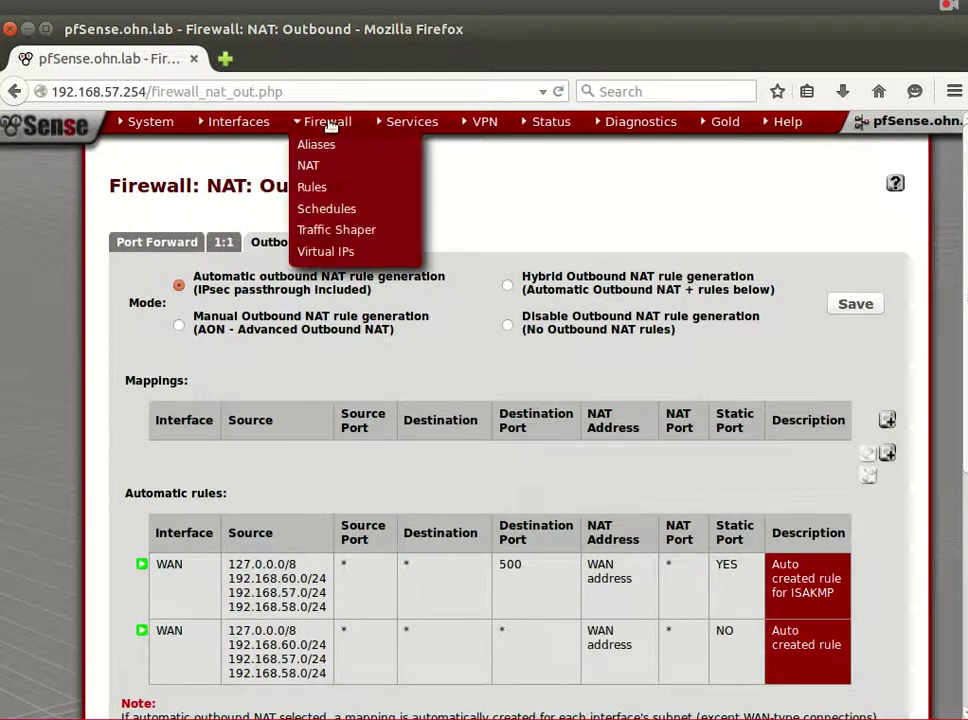
{"action": "left_click", "coordinate": [363, 199]}
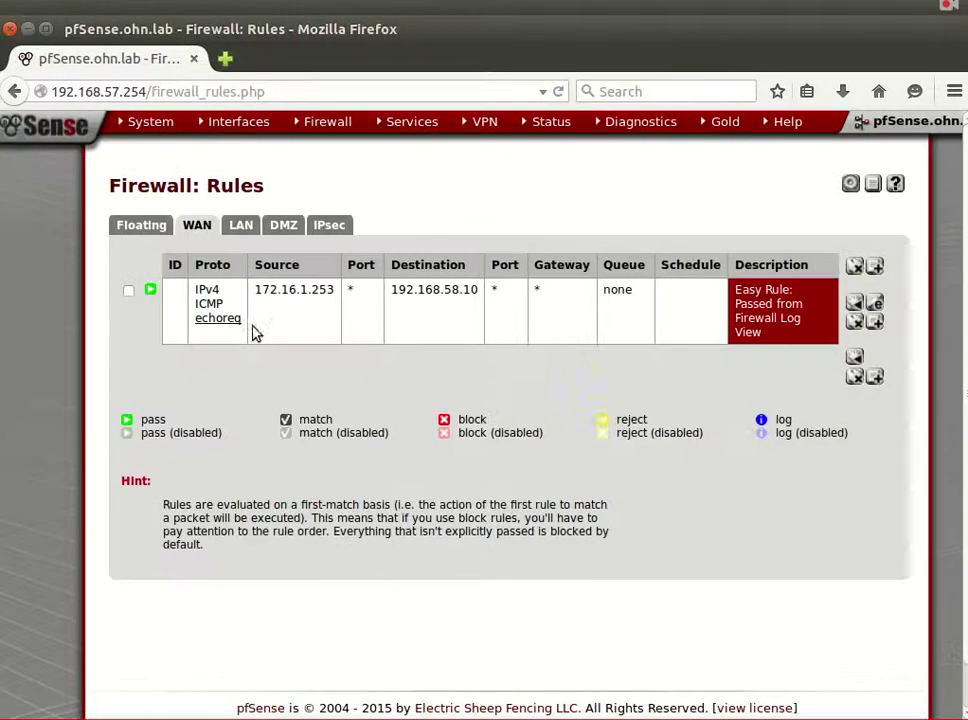
{"action": "left_click", "coordinate": [854, 321]}
{"action": "left_click", "coordinate": [600, 395]}
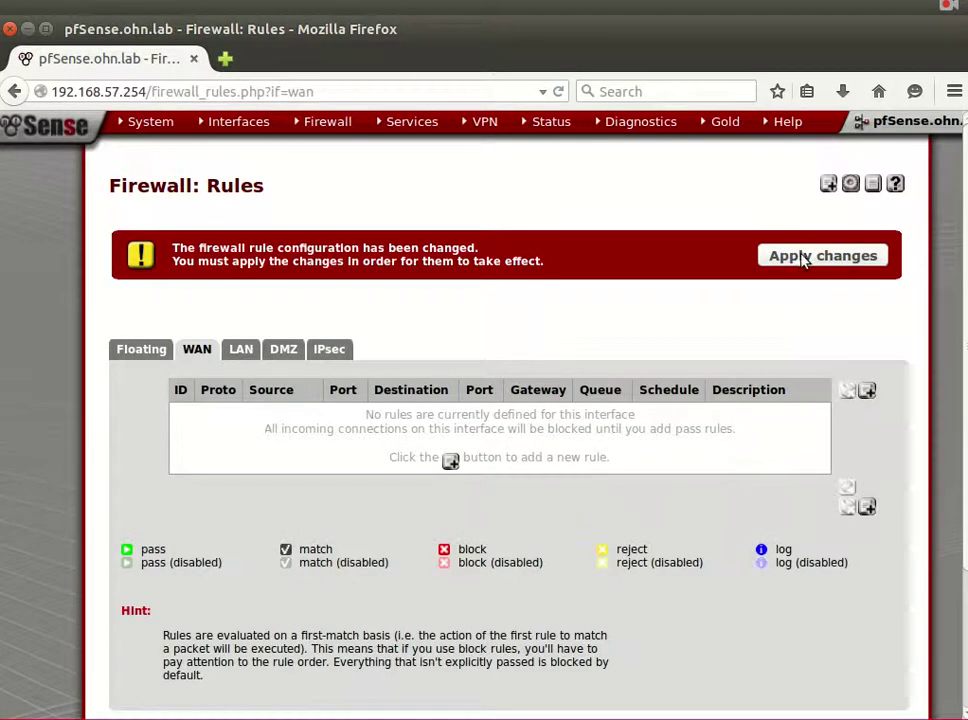
{"action": "left_click", "coordinate": [804, 256]}
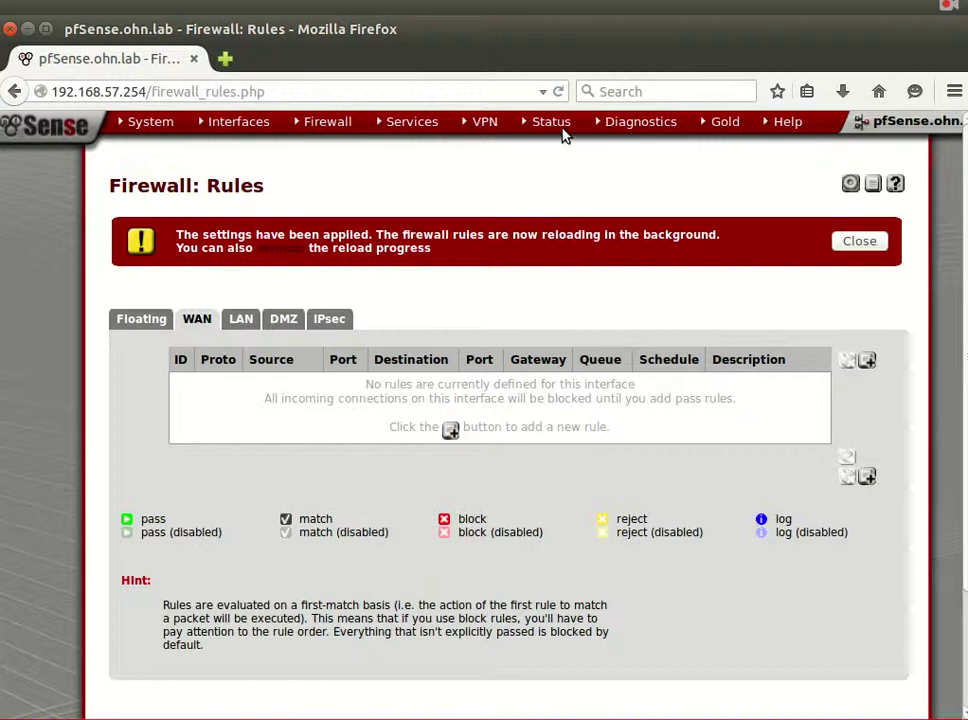
{"action": "mouse_move", "coordinate": [565, 121]}
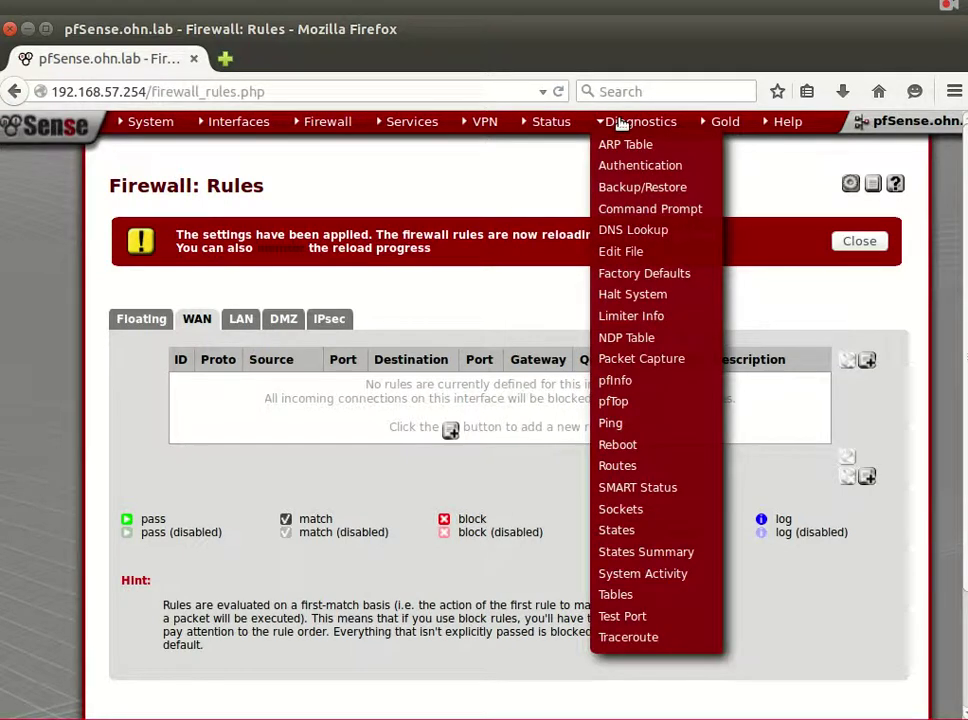
{"action": "mouse_move", "coordinate": [628, 122]}
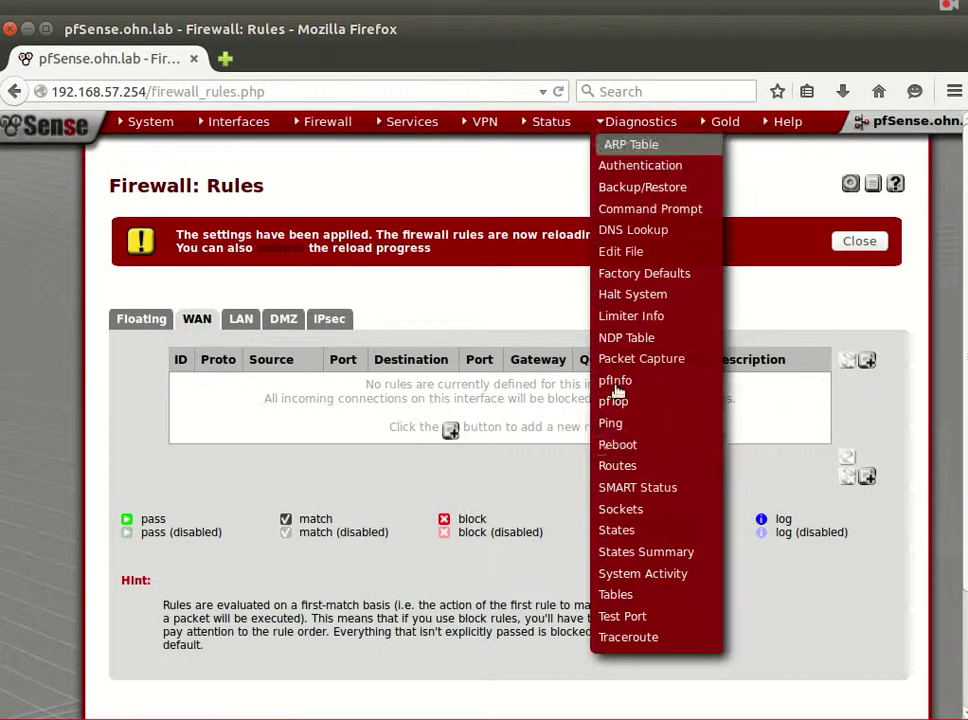
{"action": "left_click", "coordinate": [640, 424]}
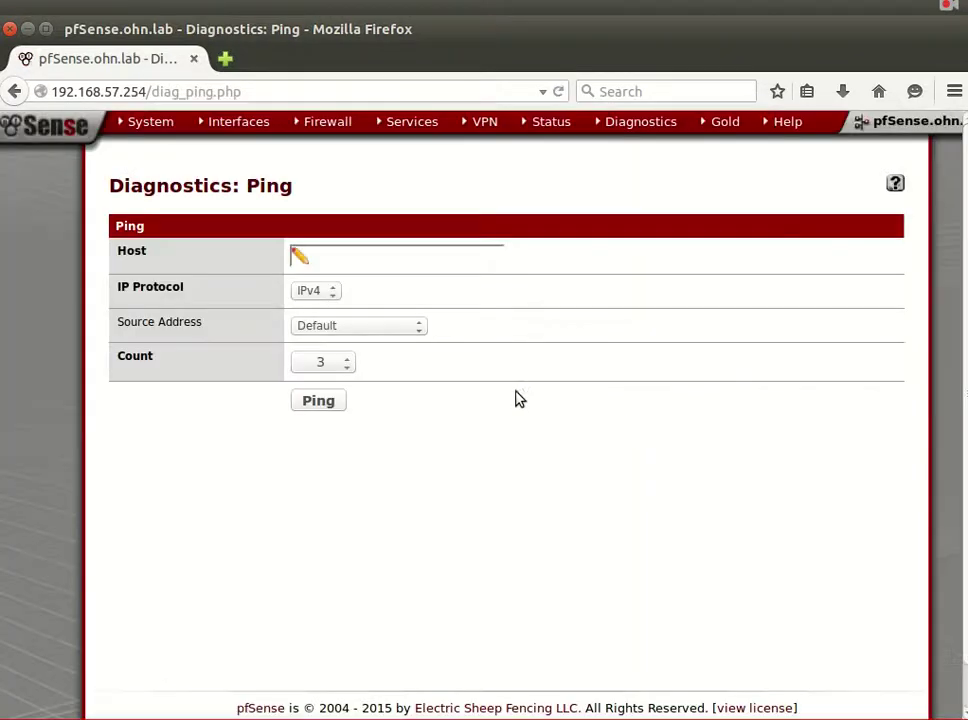
{"action": "type", "text": "www"}
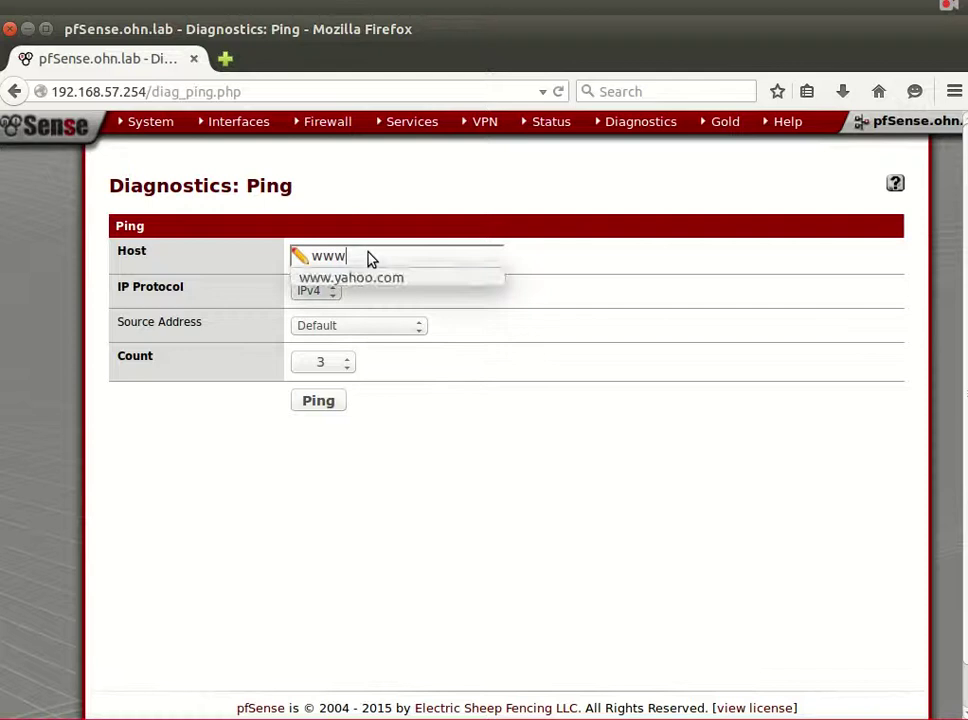
{"action": "left_click", "coordinate": [368, 285]}
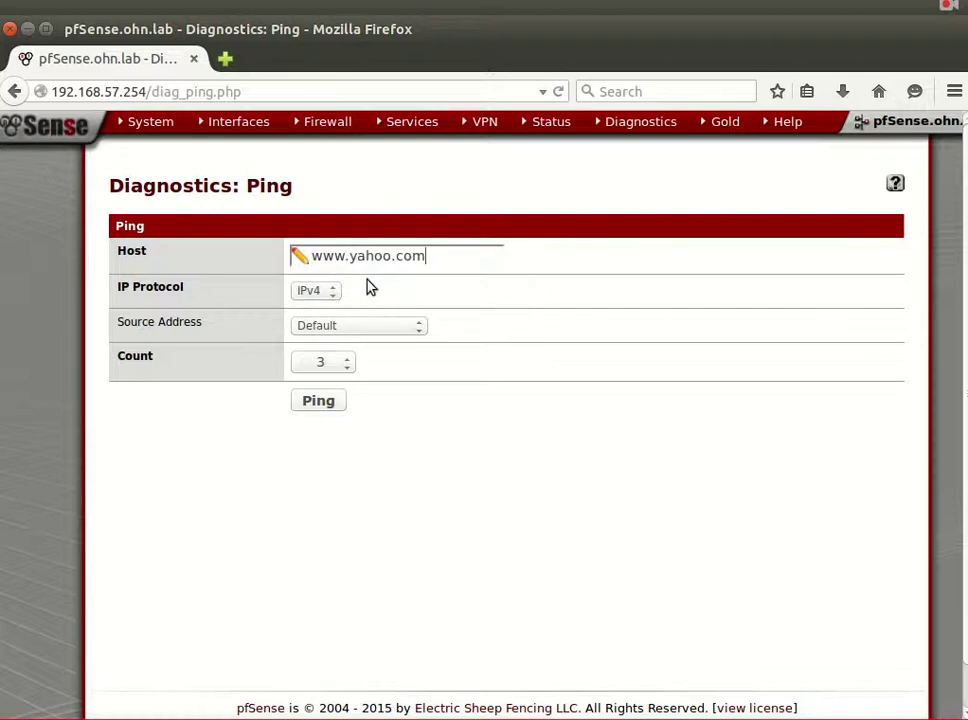
{"action": "left_click", "coordinate": [318, 402]}
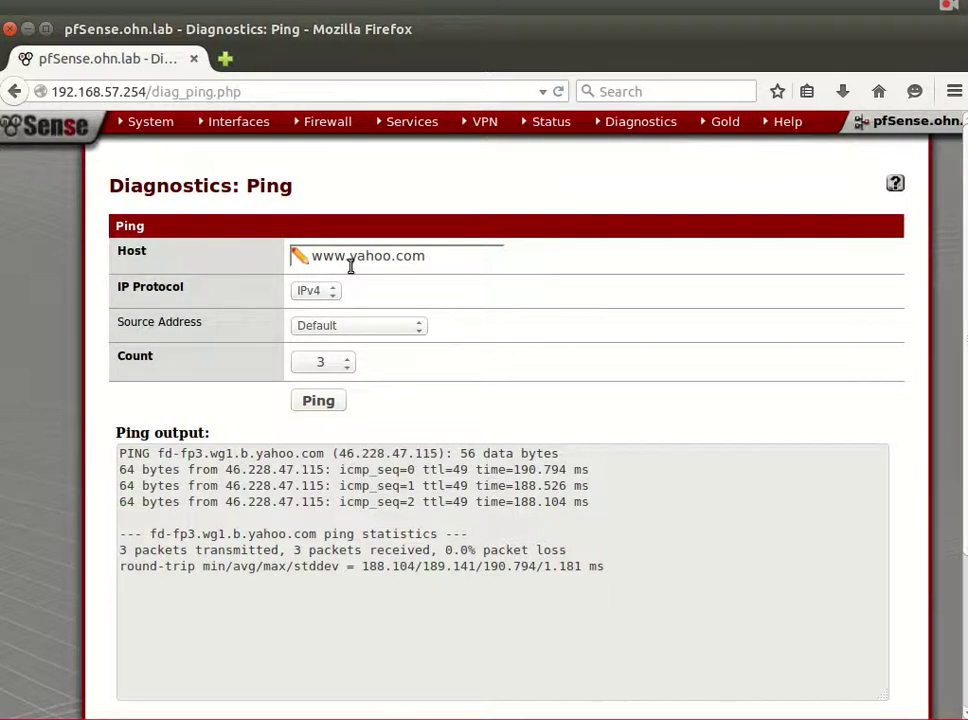
{"action": "left_click_drag", "start_coordinate": [352, 258], "coordinate": [445, 265]}
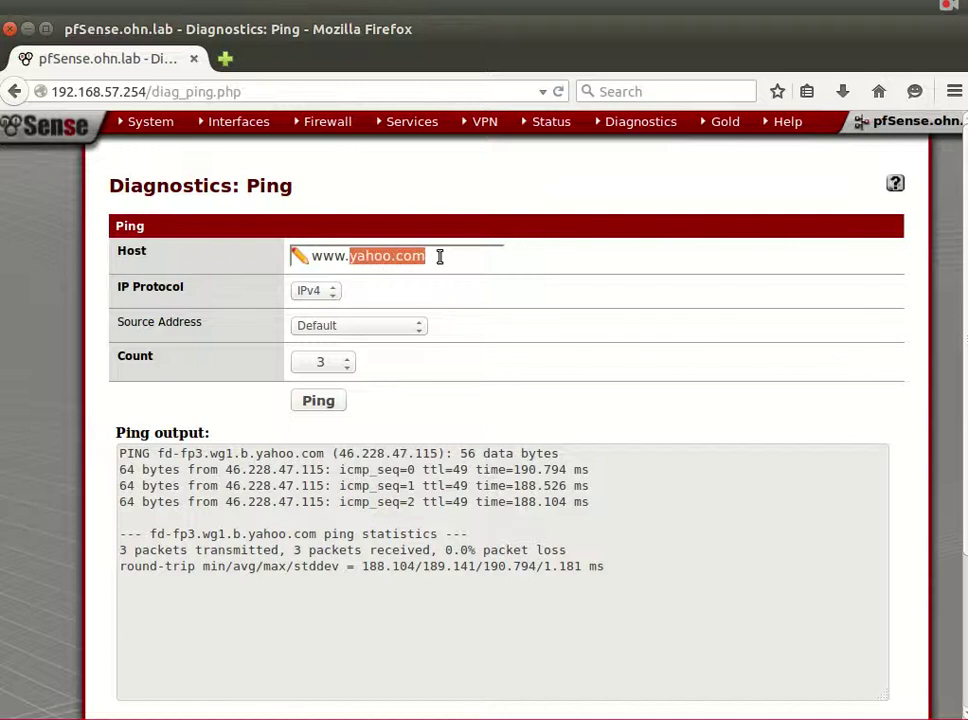
{"action": "type", "text": "fs"}
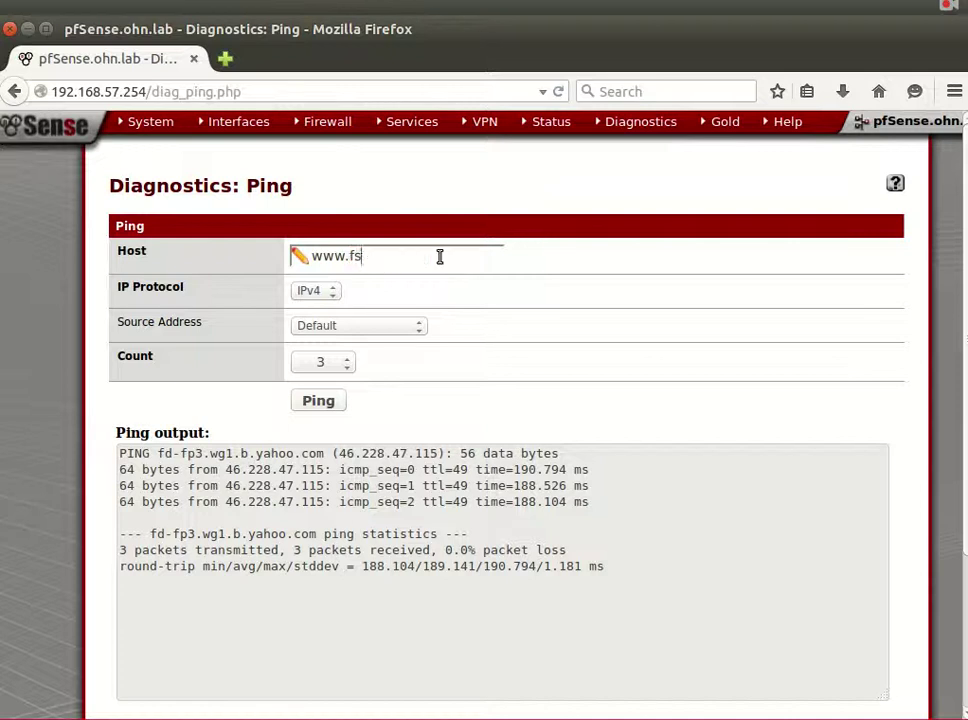
{"action": "type", "text": "f.org"}
{"action": "key", "text": "Return"}
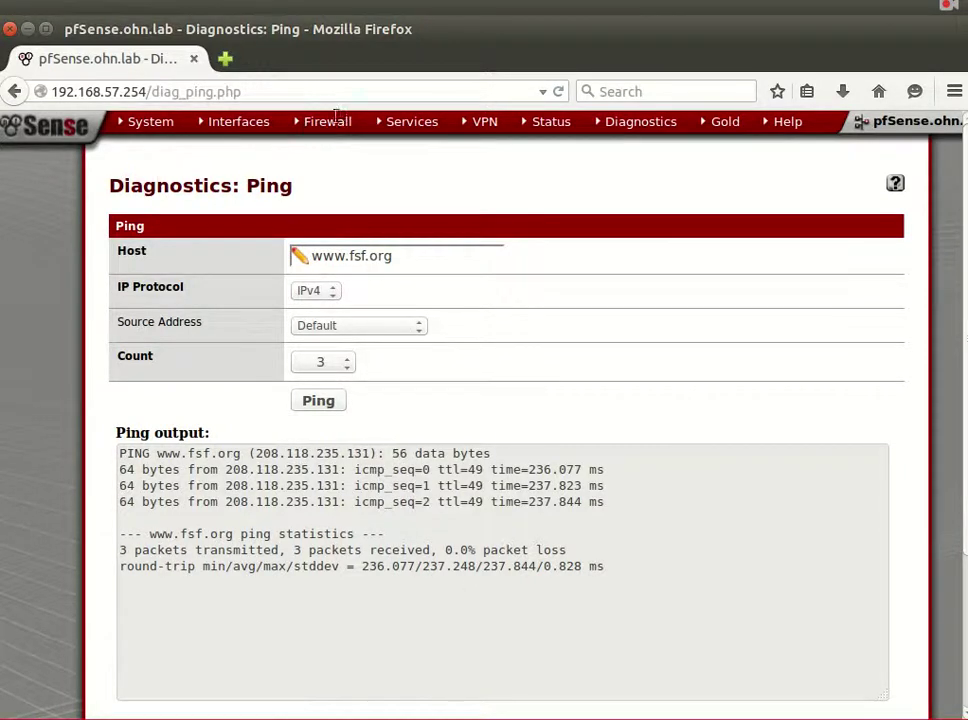
Check the WAN firewall rules and review the general setup's host, DNS server, time zone and NTP settings
{"action": "mouse_move", "coordinate": [332, 121]}
{"action": "left_click", "coordinate": [333, 190]}
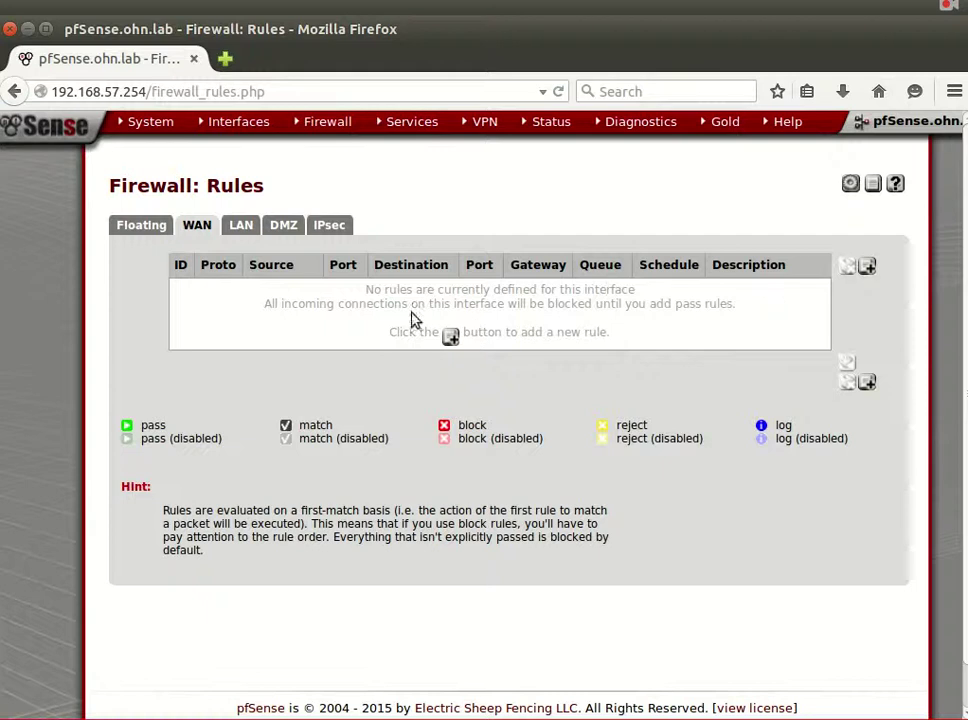
{"action": "mouse_move", "coordinate": [145, 121]}
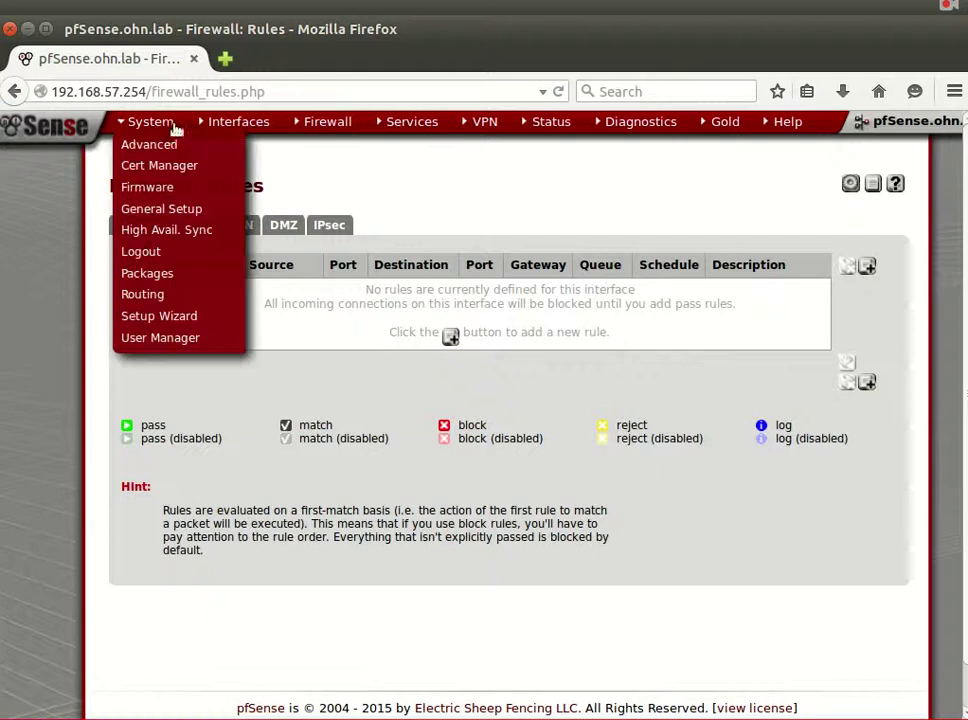
{"action": "left_click", "coordinate": [200, 210]}
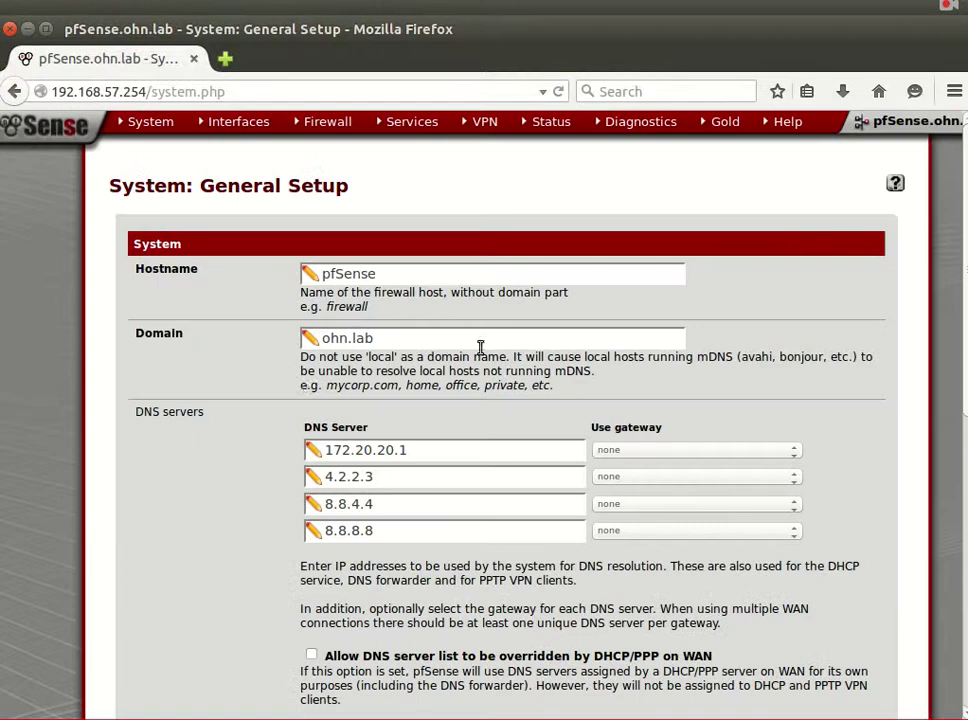
{"action": "scroll", "coordinate": [300, 380], "scroll_direction": "down", "scroll_amount": 3}
{"action": "scroll", "coordinate": [297, 382], "scroll_direction": "down", "scroll_amount": 3}
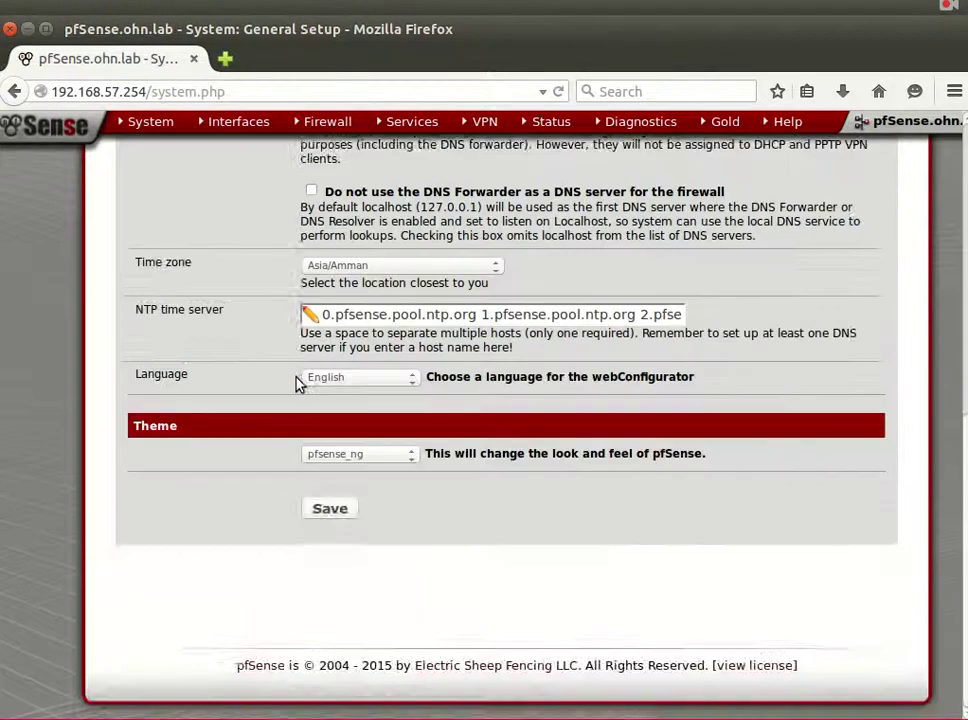
{"action": "scroll", "coordinate": [297, 382], "scroll_direction": "up", "scroll_amount": 4}
{"action": "mouse_move", "coordinate": [165, 122]}
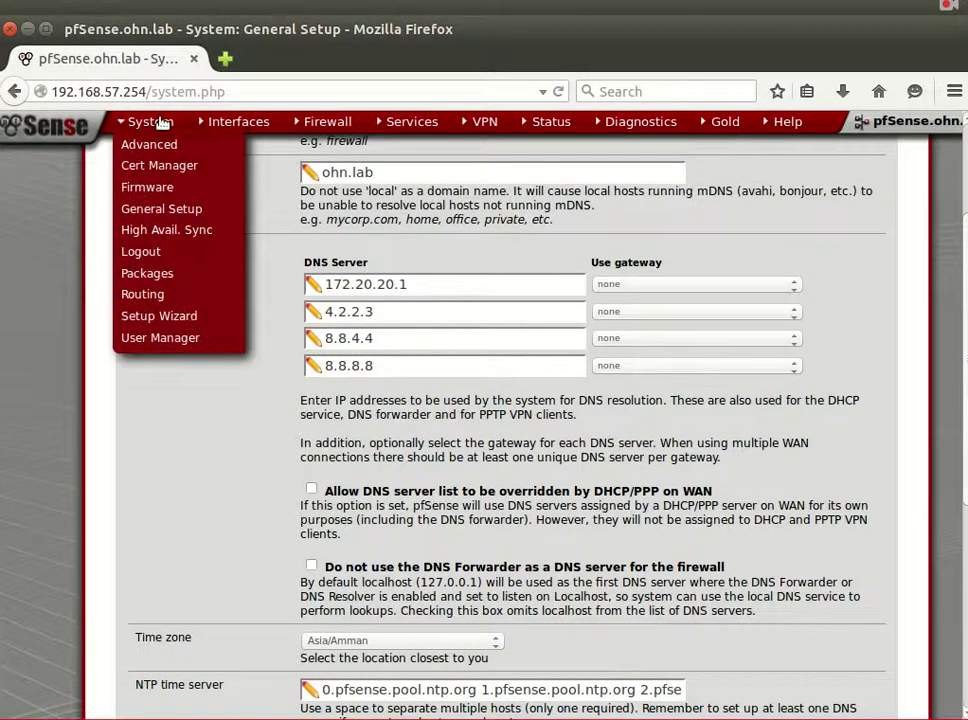
{"action": "mouse_move", "coordinate": [215, 124]}
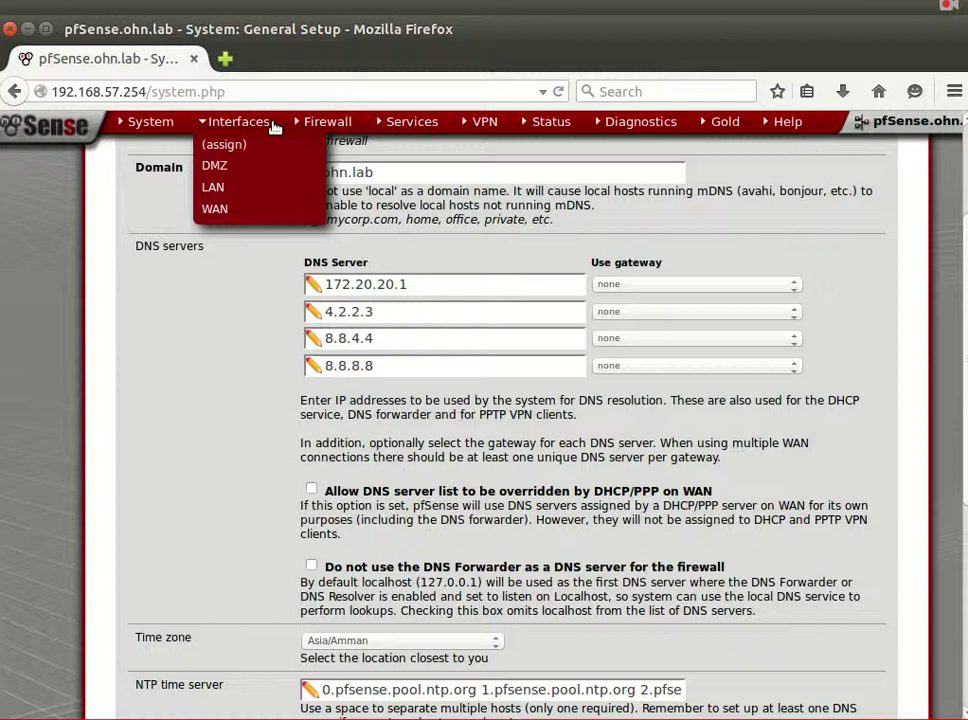
Review the WAN interface configuration through its private and bogon network blocking options, and view the WAN firewall rules
{"action": "left_click", "coordinate": [258, 209]}
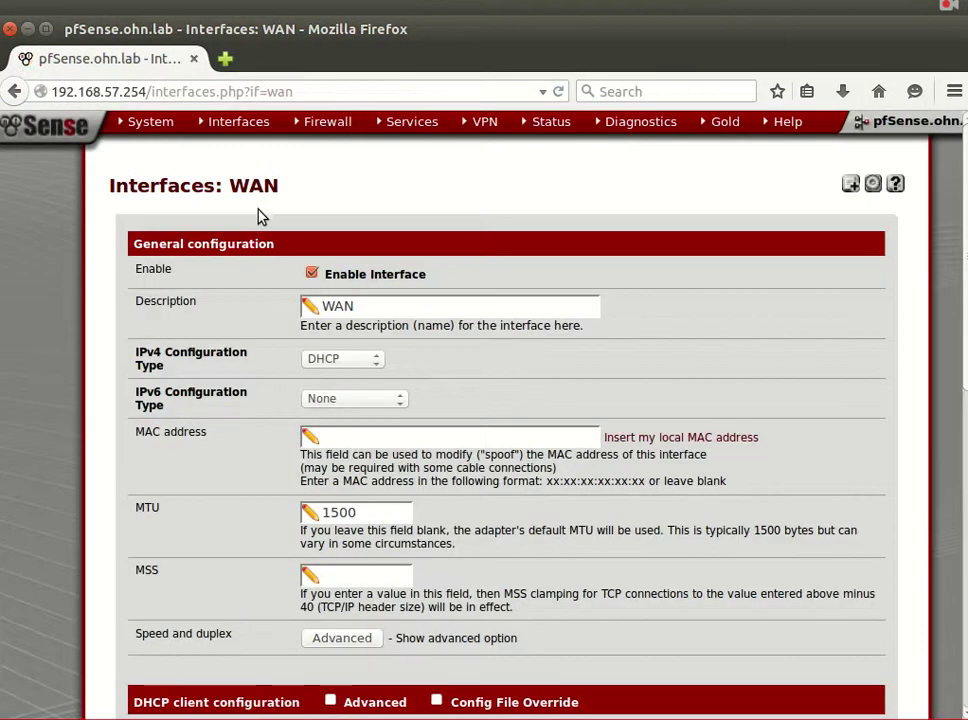
{"action": "scroll", "coordinate": [253, 398], "scroll_direction": "down", "scroll_amount": 10}
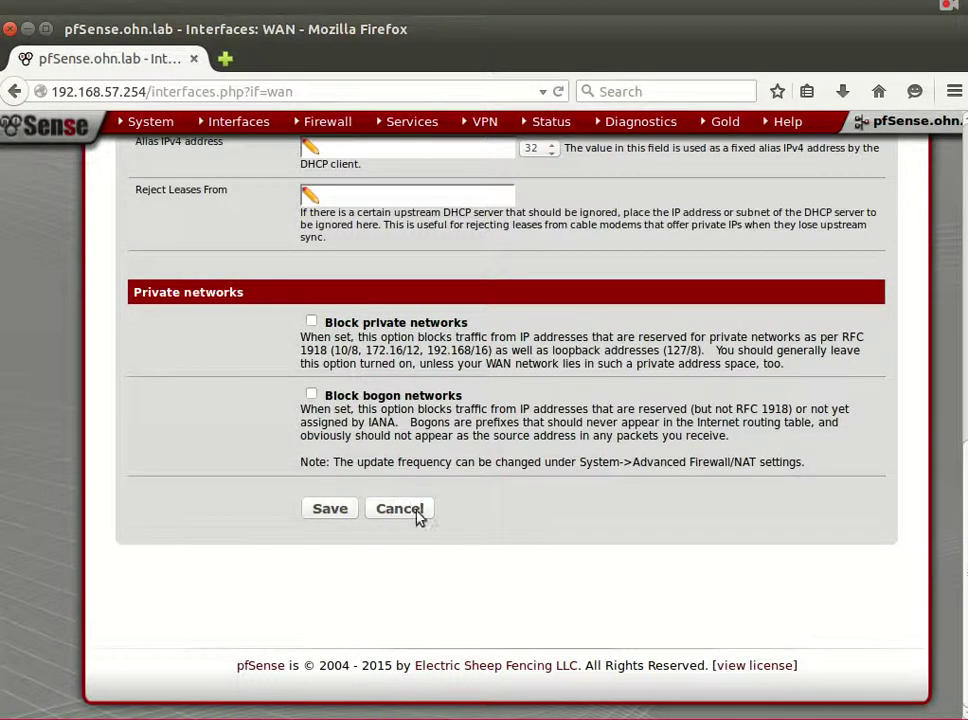
{"action": "mouse_move", "coordinate": [335, 123]}
{"action": "left_click", "coordinate": [341, 186]}
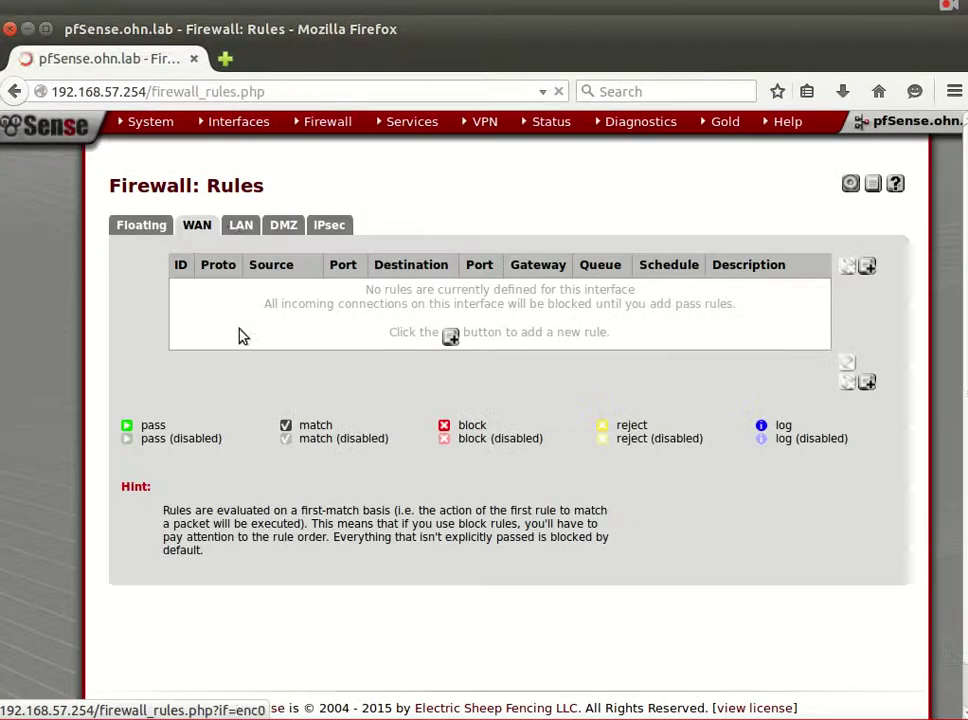
Examine the LAN firewall rules and the anti-lockout rule's ports, and check the interface addresses in the pfSense VirtualBox console
{"action": "left_click", "coordinate": [245, 228]}
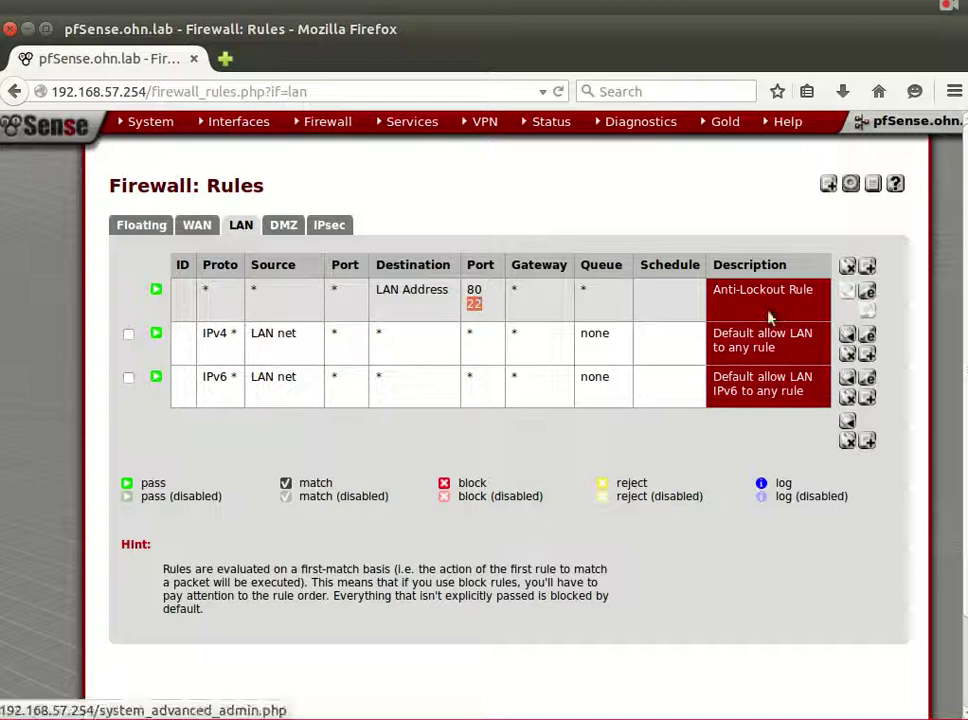
{"action": "double_click", "coordinate": [474, 290]}
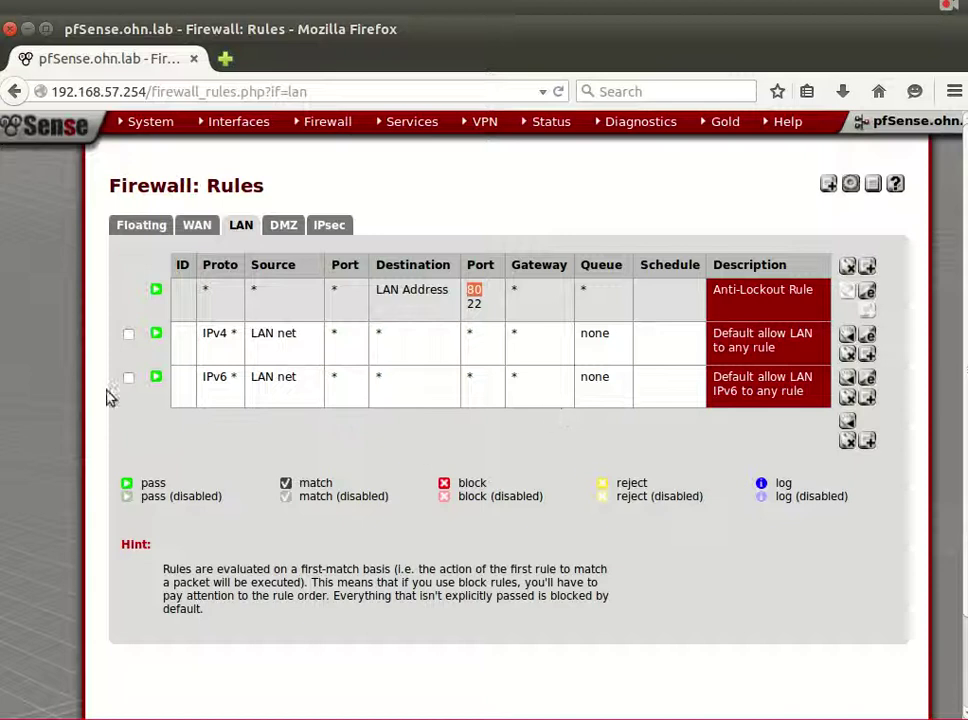
{"action": "key", "text": "alt+Tab"}
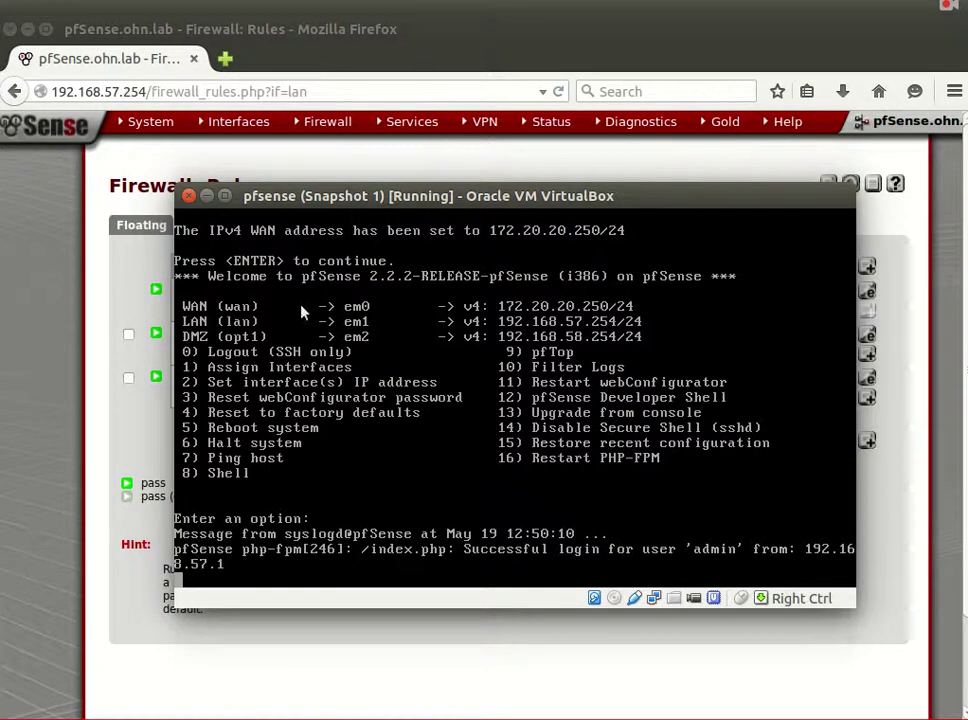
{"action": "left_click", "coordinate": [207, 196]}
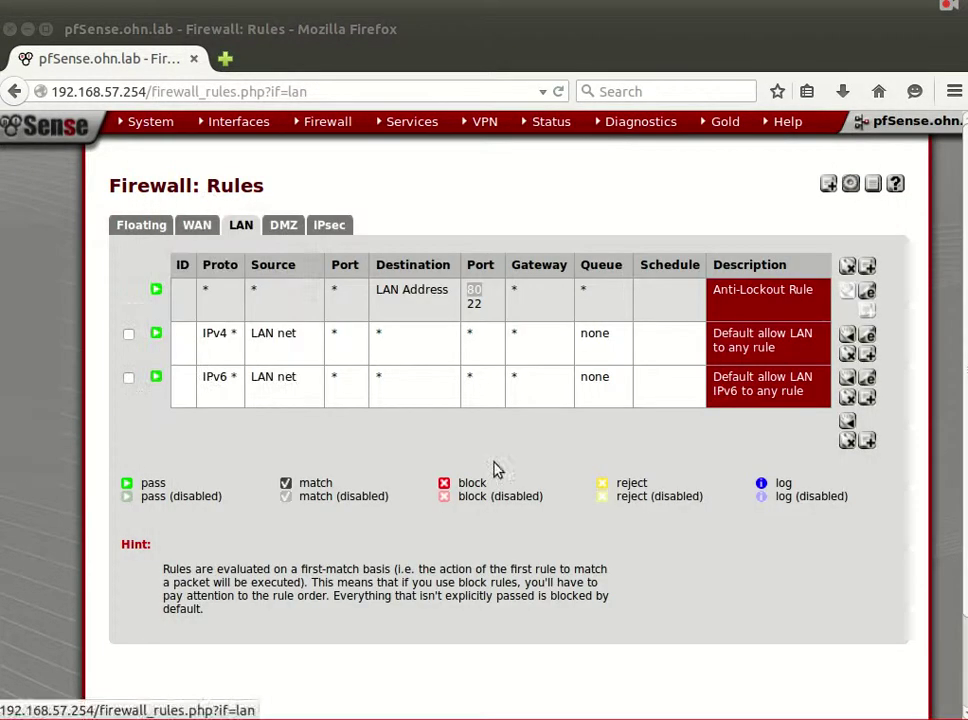
{"action": "left_click", "coordinate": [345, 468]}
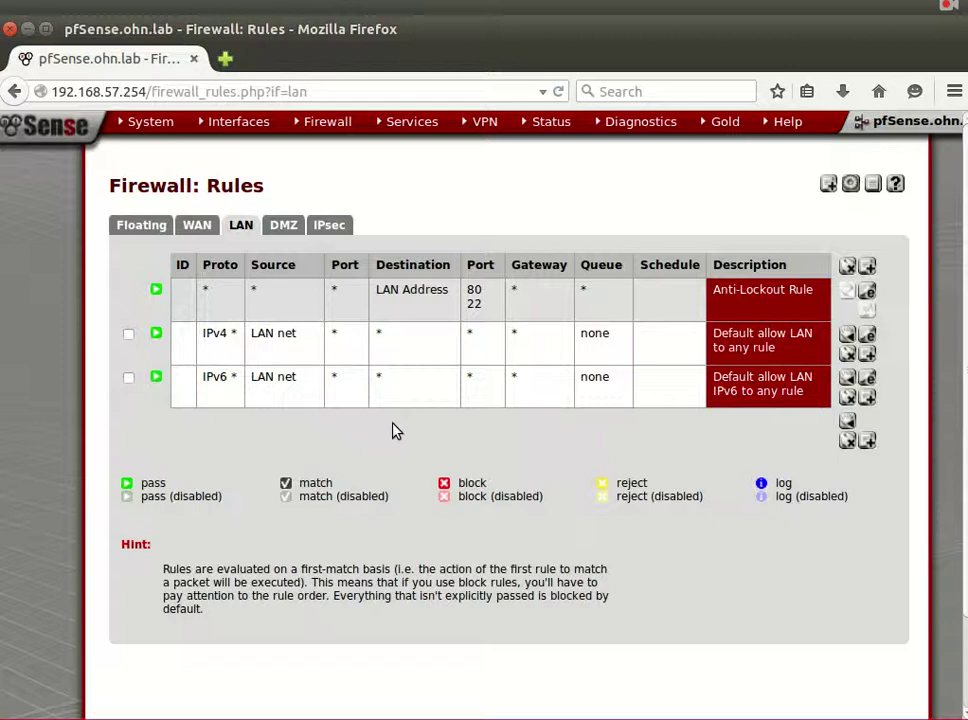
Compare the DMZ firewall rules with the LAN rules, and inspect the DMZ "allow dns" rule's details without editing them
{"action": "left_click", "coordinate": [285, 227]}
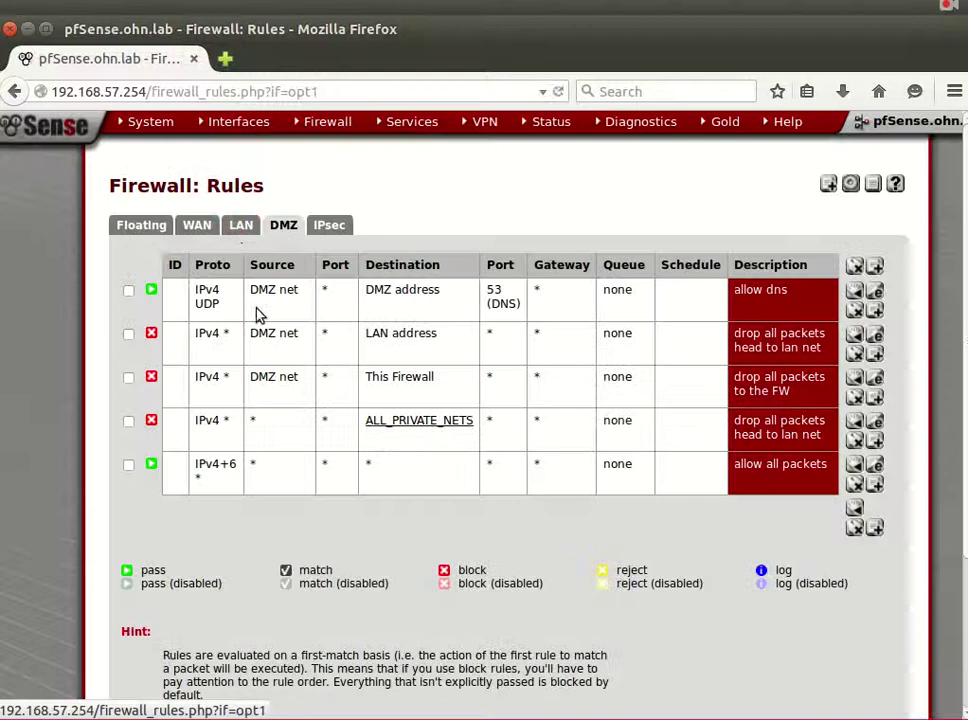
{"action": "left_click", "coordinate": [242, 228]}
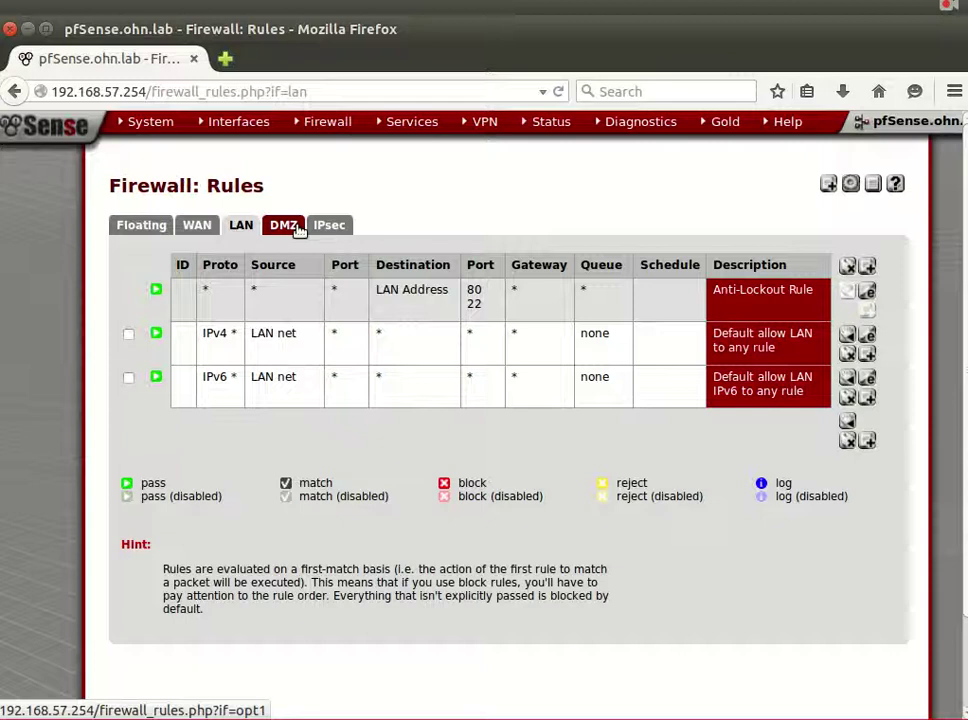
{"action": "left_click", "coordinate": [284, 225]}
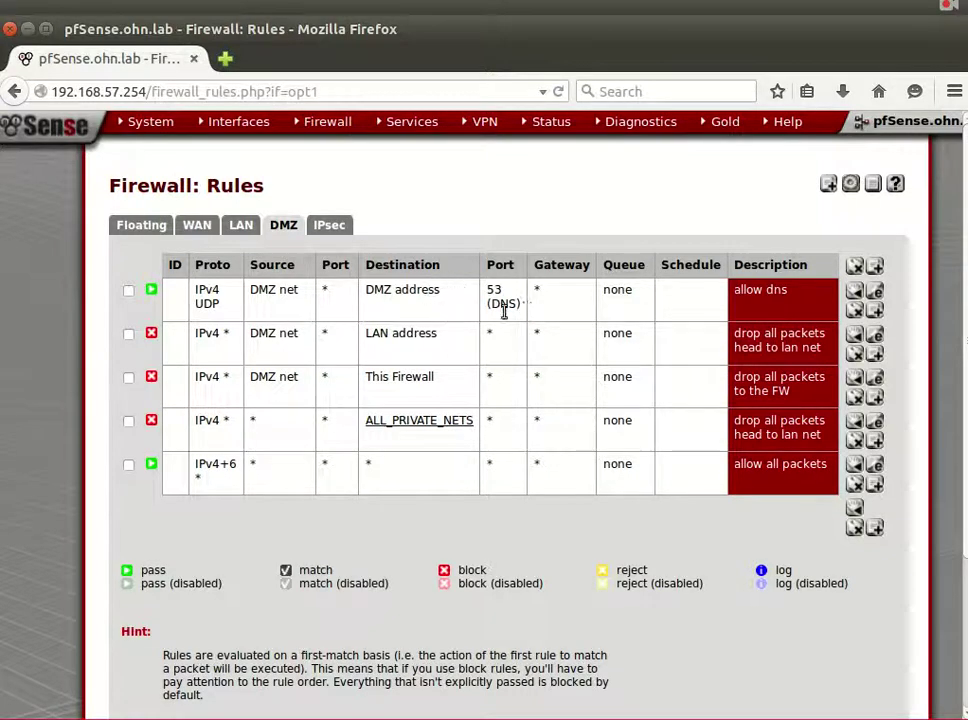
{"action": "double_click", "coordinate": [266, 291]}
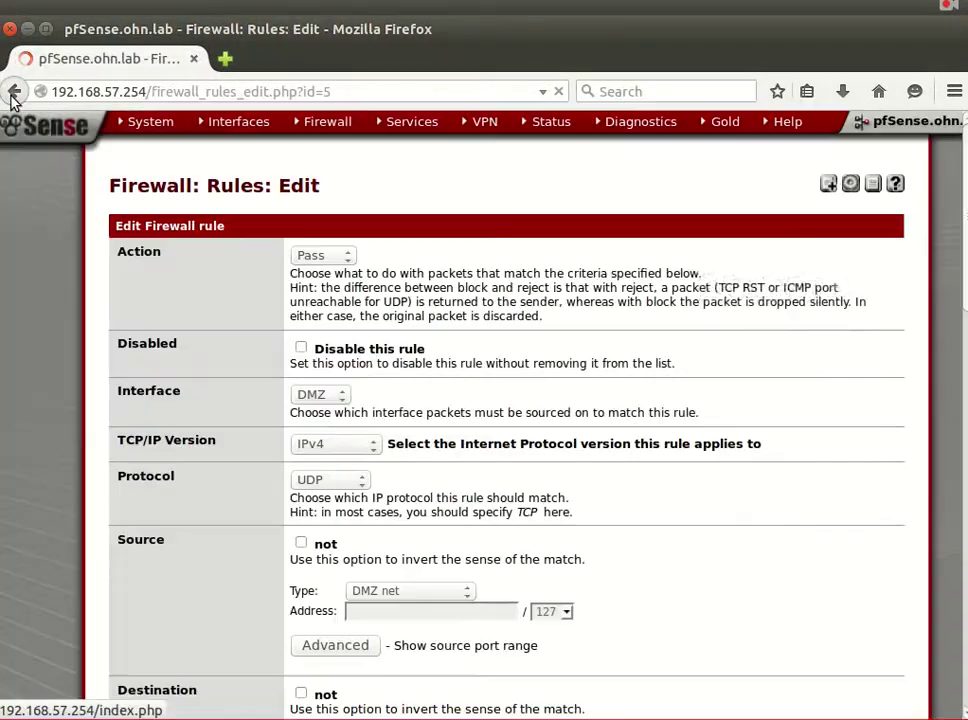
{"action": "left_click", "coordinate": [14, 94]}
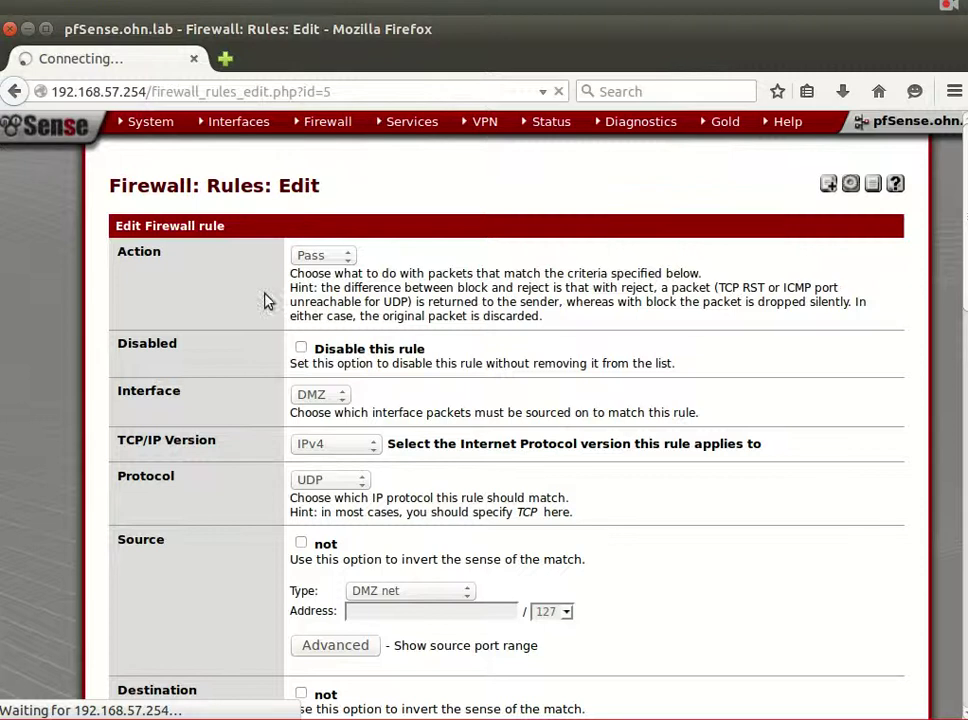